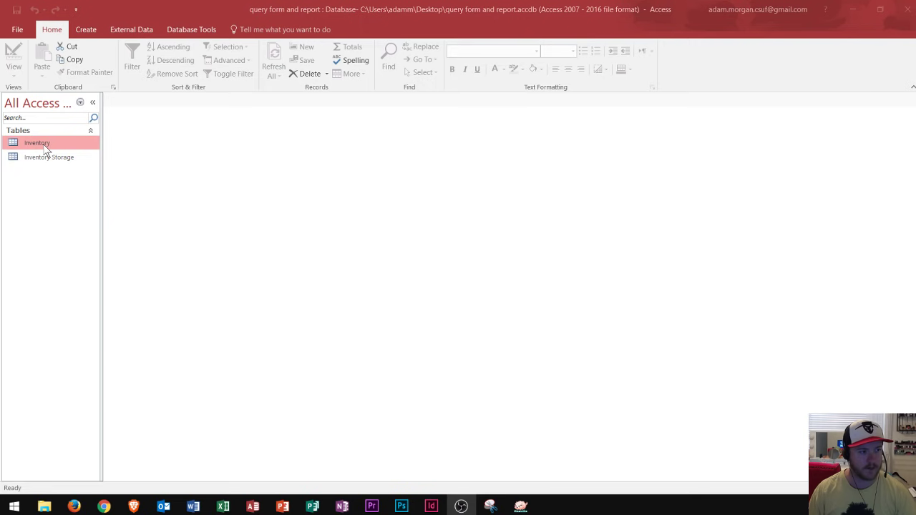
# Review the records in the Inventory table and the Inventory Storage table, closing each one after viewing
pyautogui.doubleClick(45, 147)
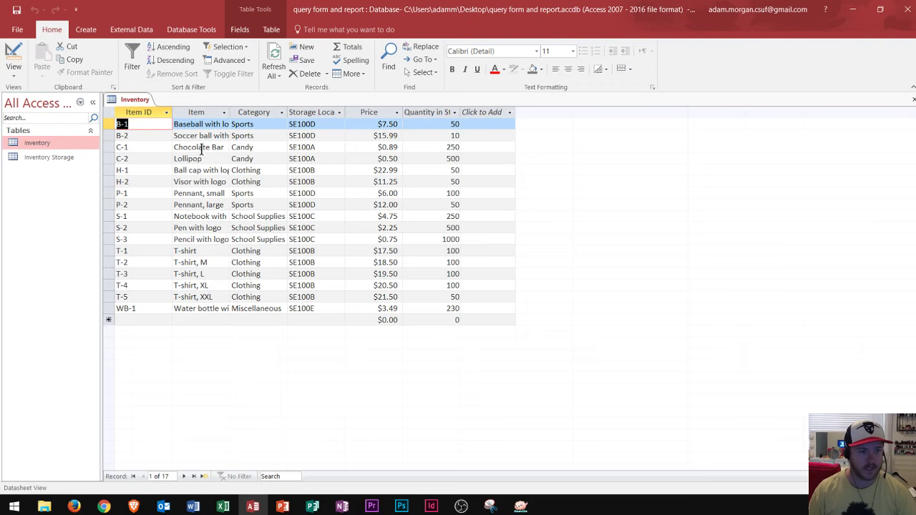
pyautogui.click(192, 124)
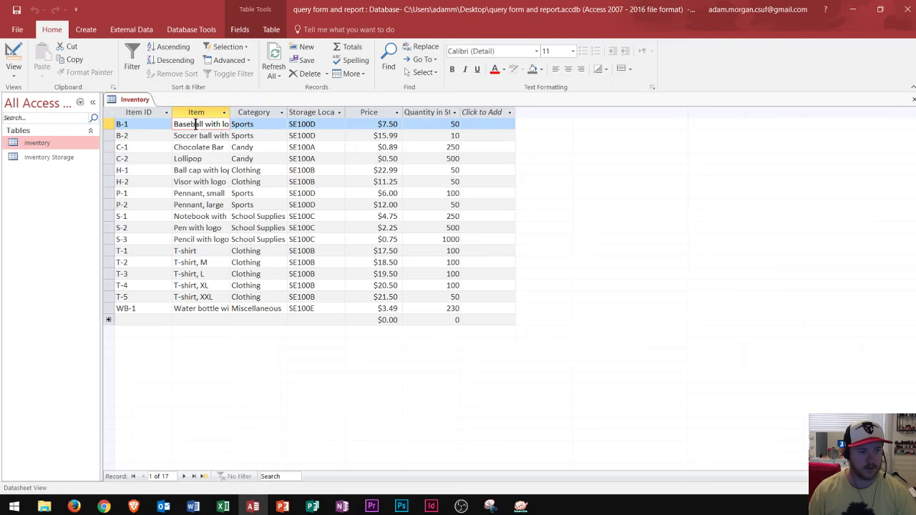
pyautogui.click(187, 158)
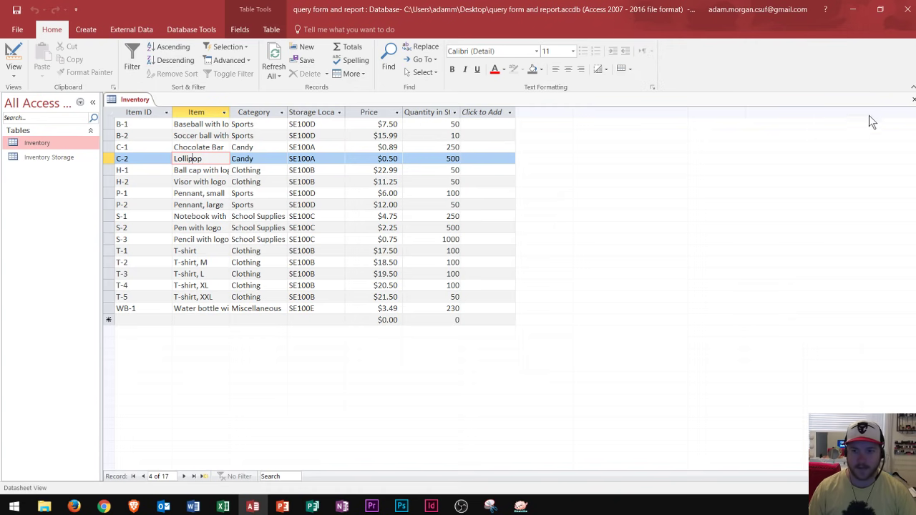
pyautogui.click(912, 100)
pyautogui.doubleClick(40, 156)
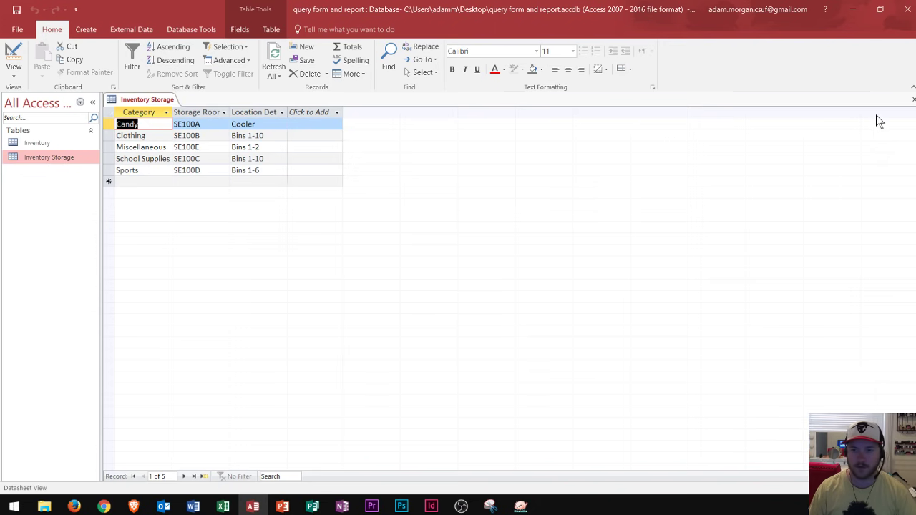
pyautogui.click(910, 102)
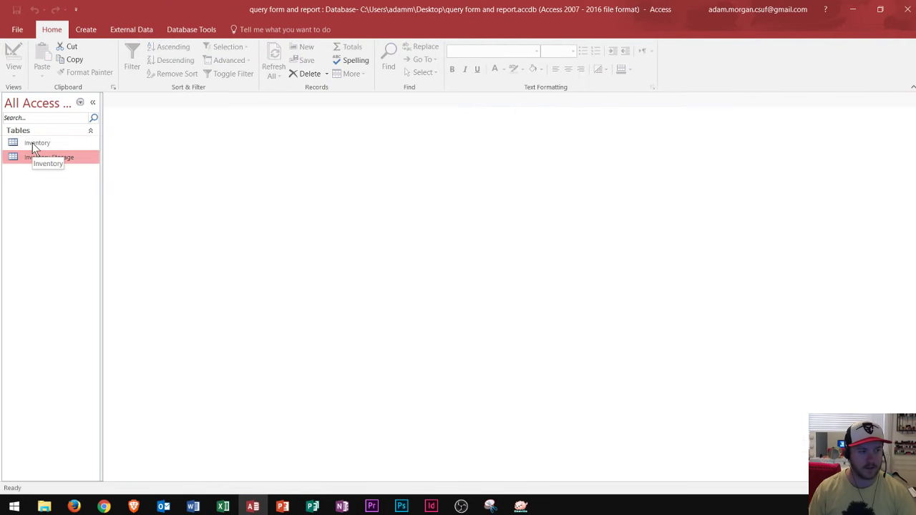
# Reopen the Inventory table, examine its Item, Price and Quantity in Stock columns, and close it
pyautogui.click(32, 145)
pyautogui.doubleClick(32, 143)
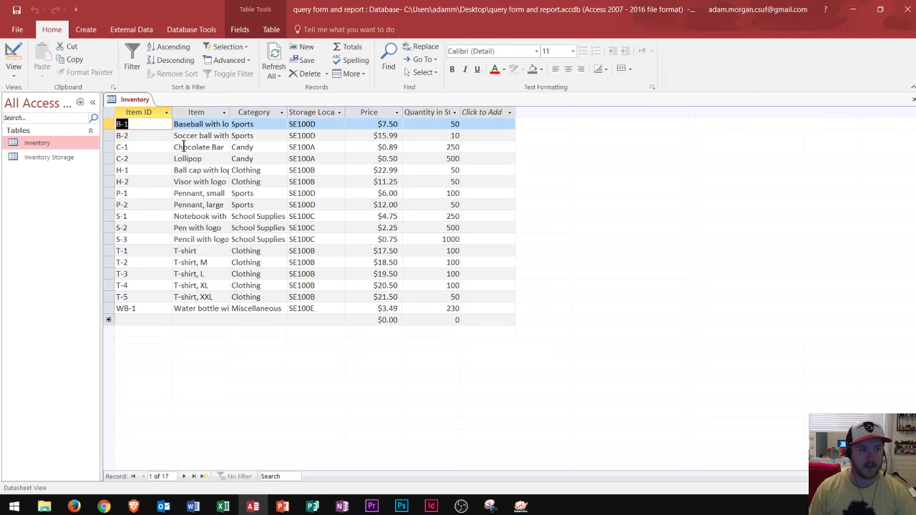
pyautogui.click(188, 113)
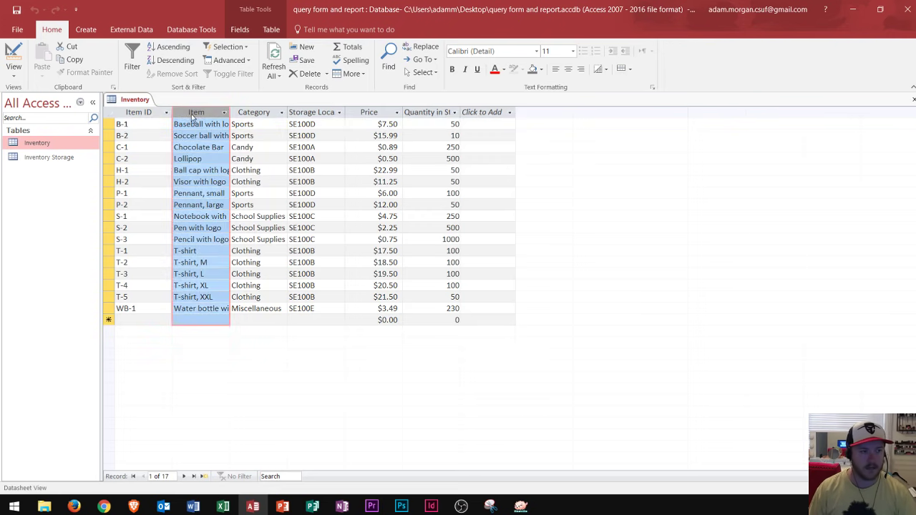
pyautogui.click(366, 112)
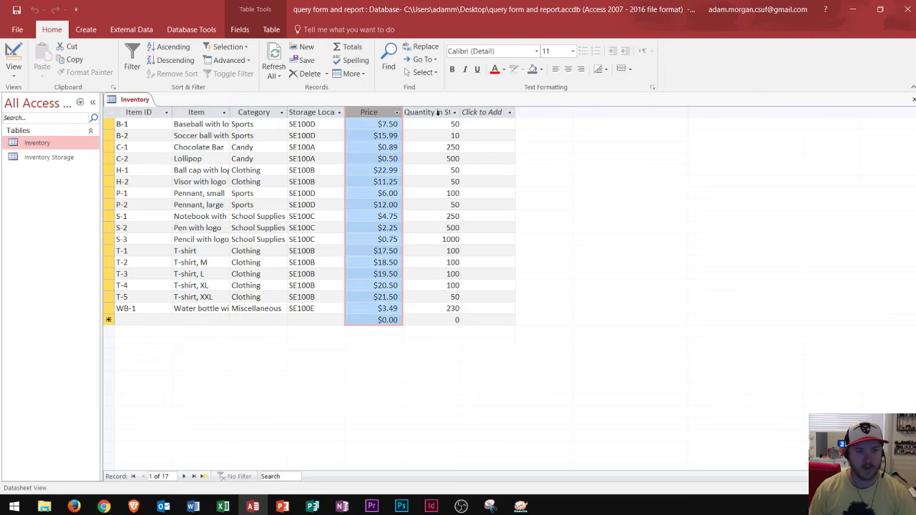
pyautogui.click(434, 112)
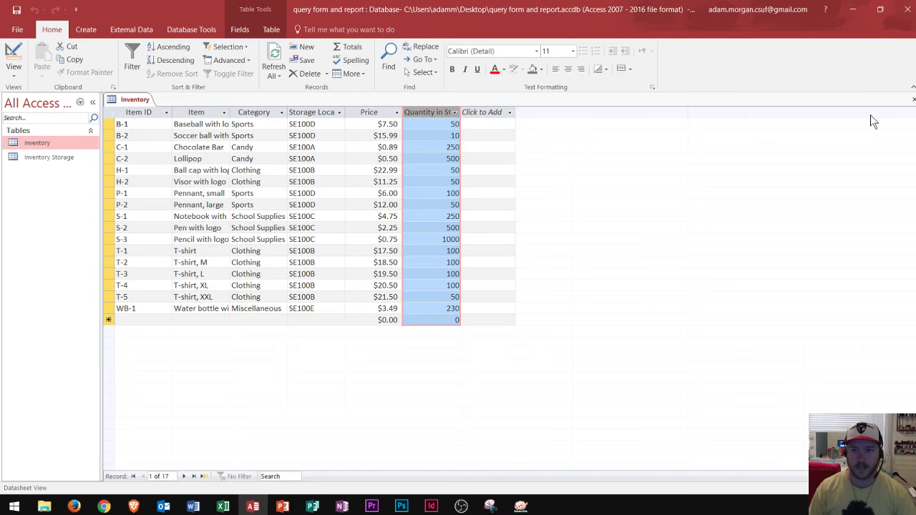
pyautogui.click(912, 101)
pyautogui.click(912, 100)
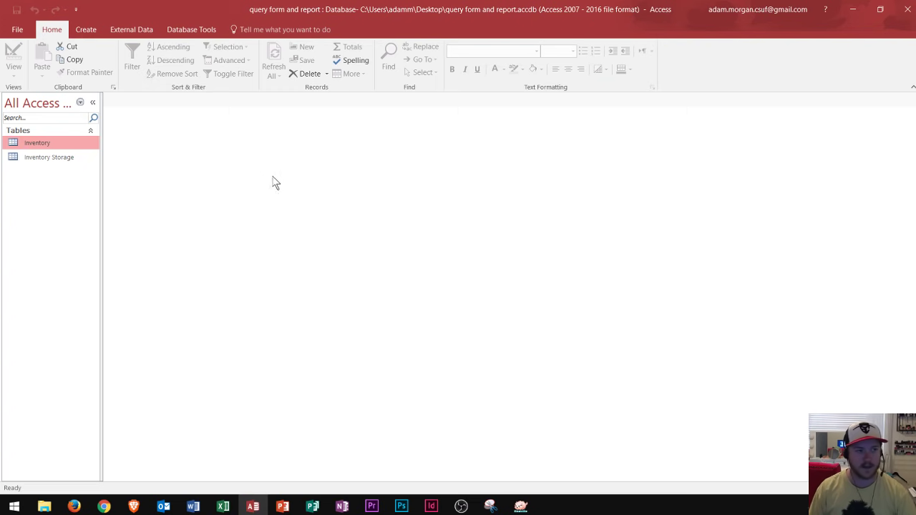
# Create a query in Design view from the Inventory table and enlarge its field list to show all fields
pyautogui.click(86, 29)
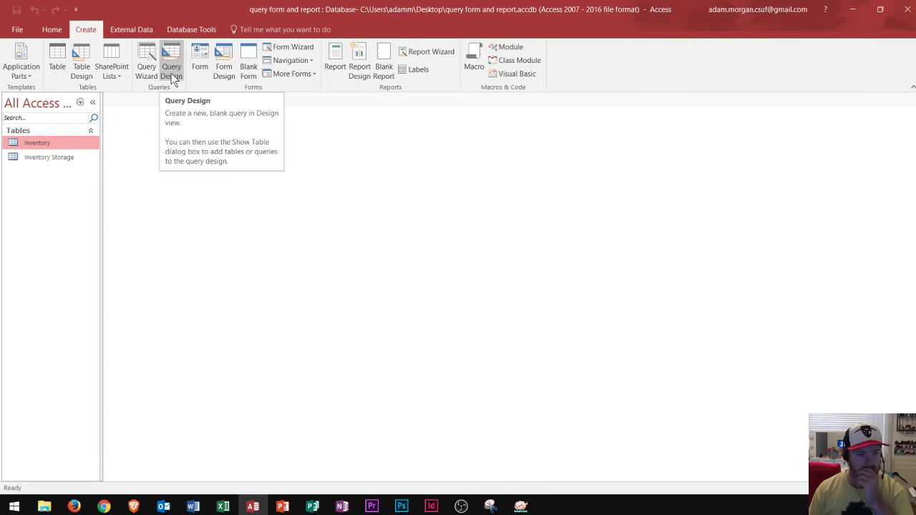
pyautogui.click(172, 71)
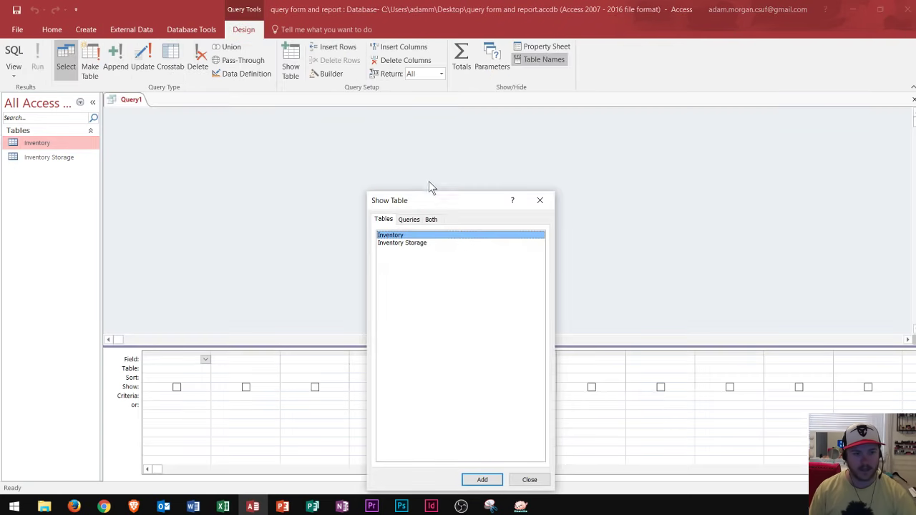
pyautogui.moveTo(433, 198); pyautogui.dragTo(480, 127)
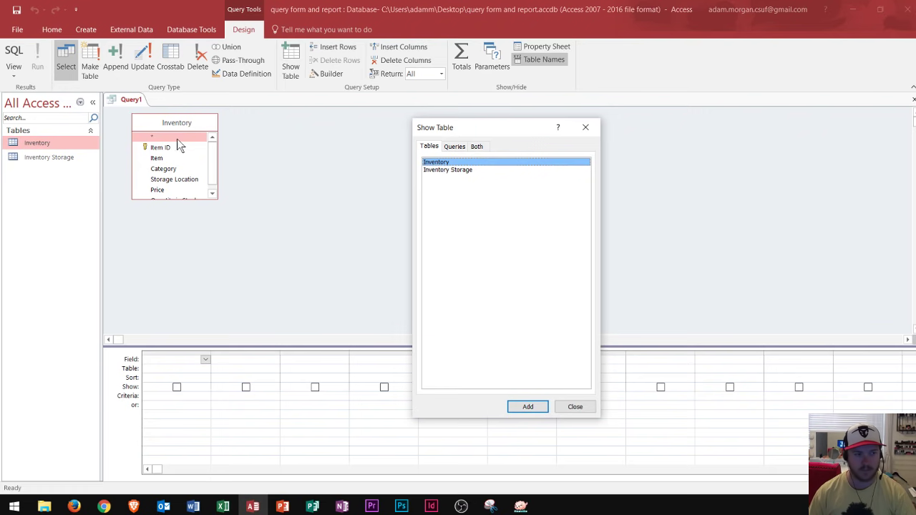
pyautogui.click(259, 159)
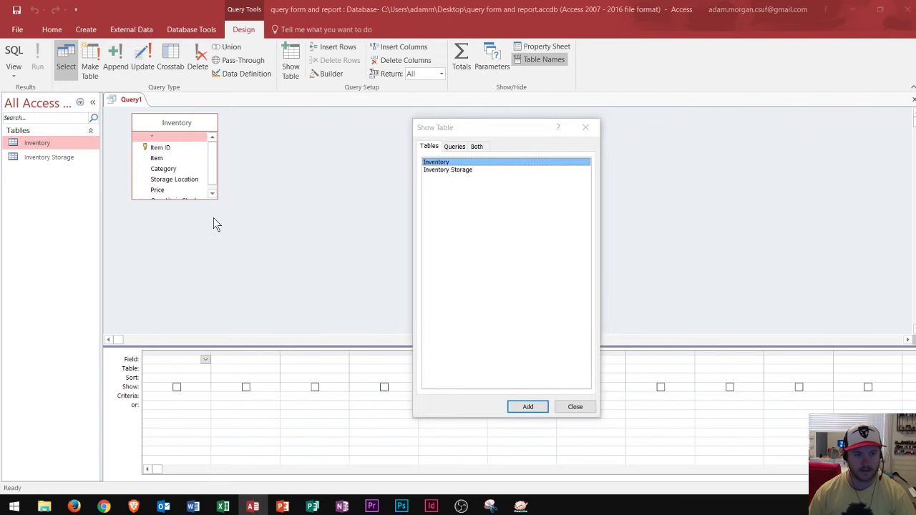
pyautogui.click(586, 128)
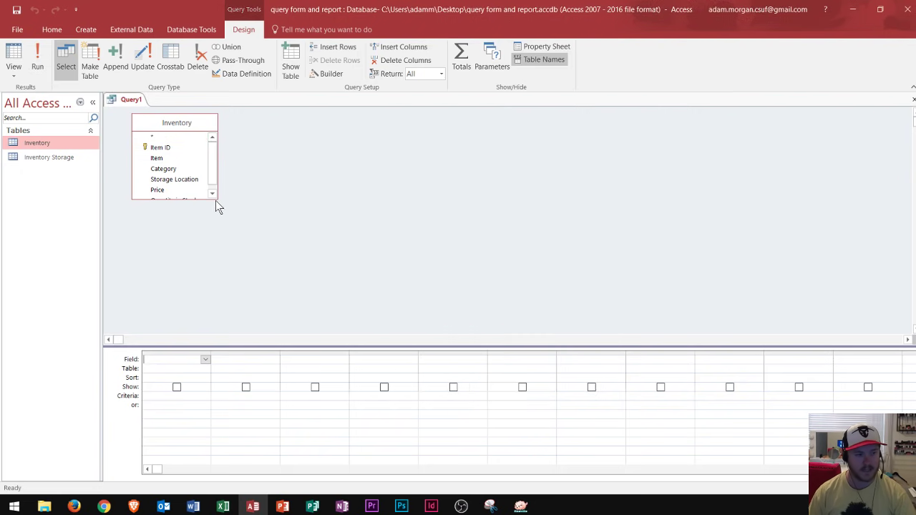
pyautogui.moveTo(217, 199); pyautogui.dragTo(272, 224)
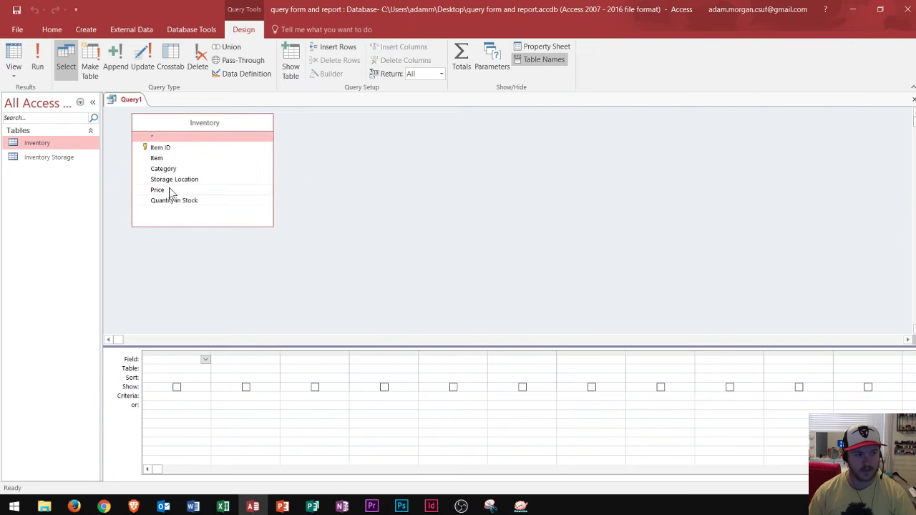
# Add the Item, Price and Quantity in Stock fields to the query and run it
pyautogui.click(190, 139)
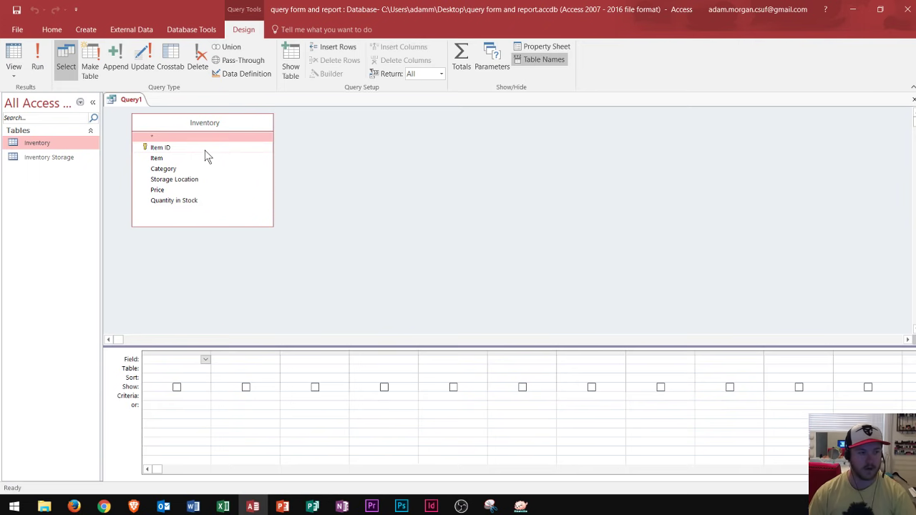
pyautogui.doubleClick(160, 159)
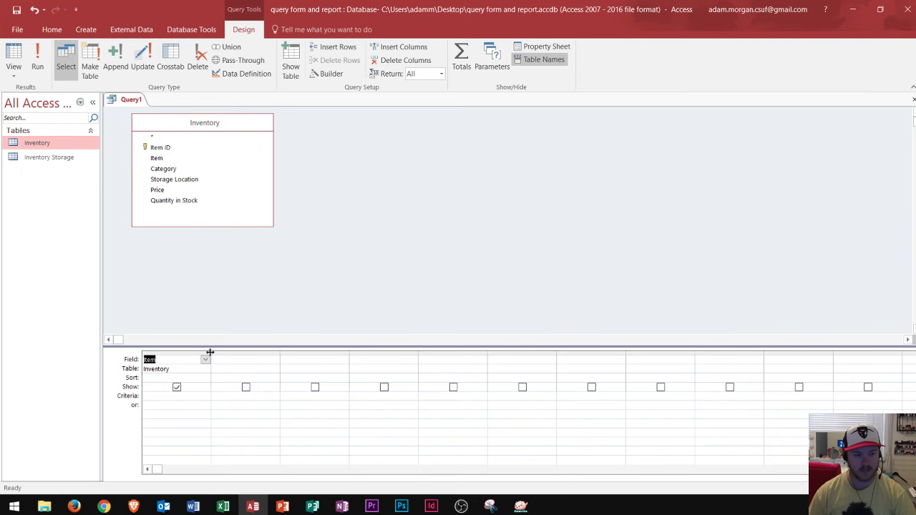
pyautogui.doubleClick(158, 190)
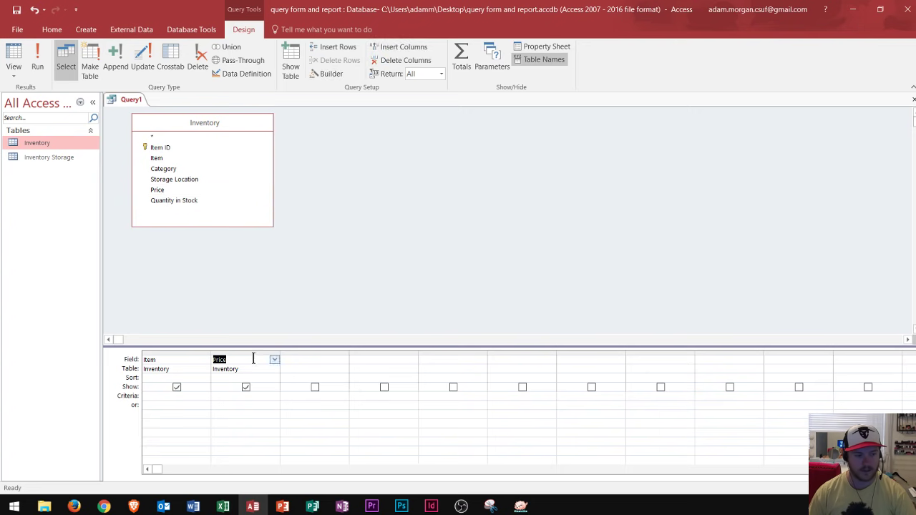
pyautogui.doubleClick(168, 201)
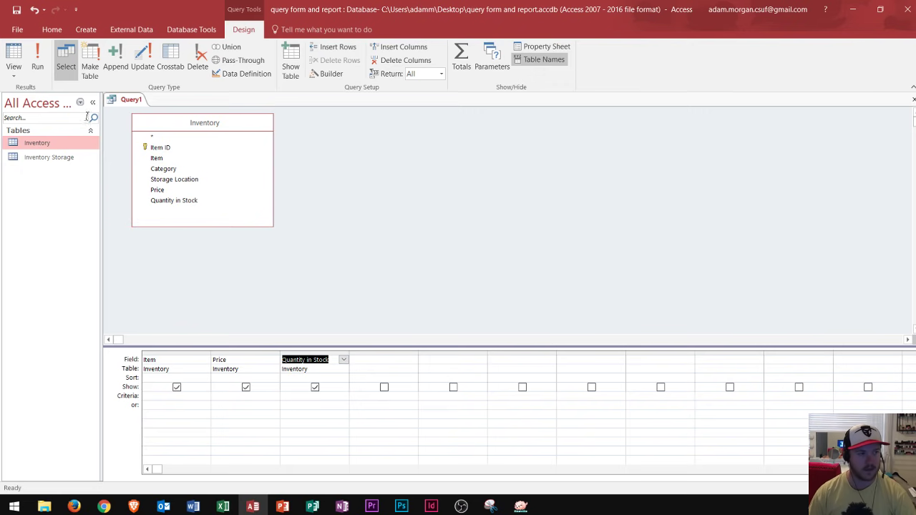
pyautogui.click(41, 66)
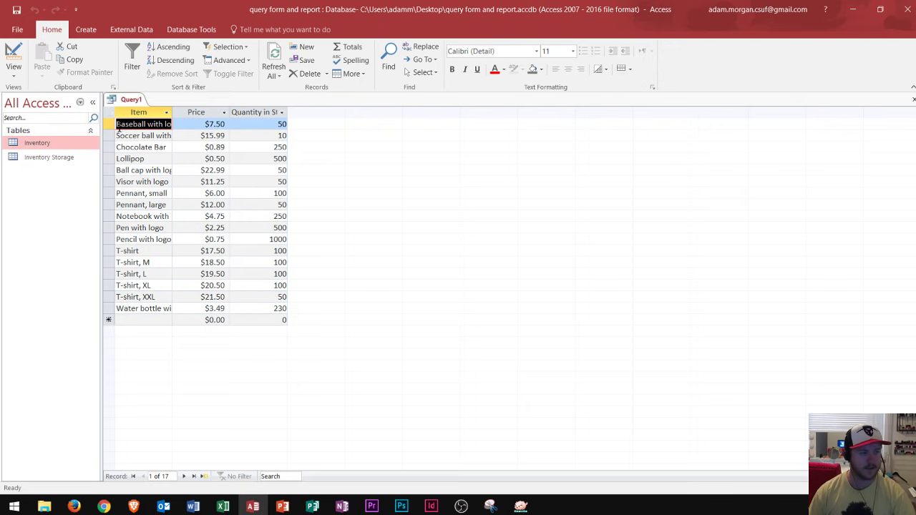
# Return to the query's design, set the Quantity in Stock criteria to <100, and run the query
pyautogui.click(14, 53)
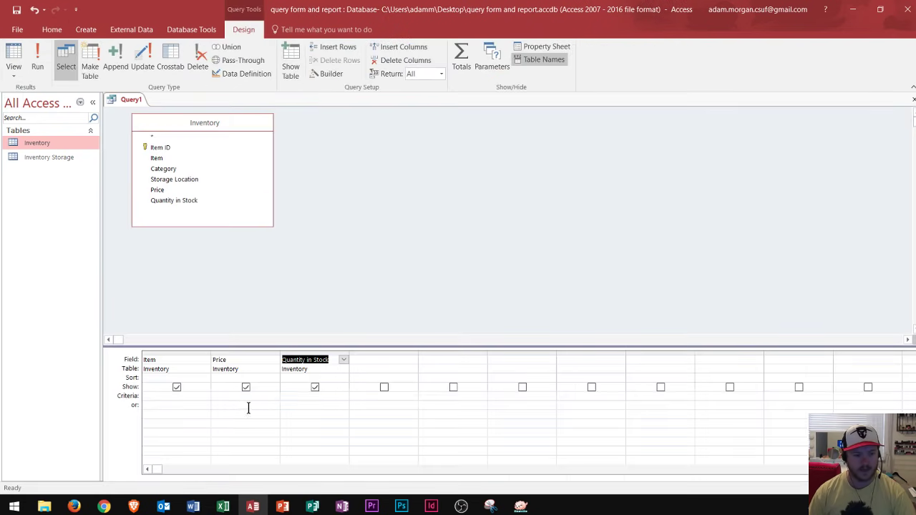
pyautogui.click(292, 398)
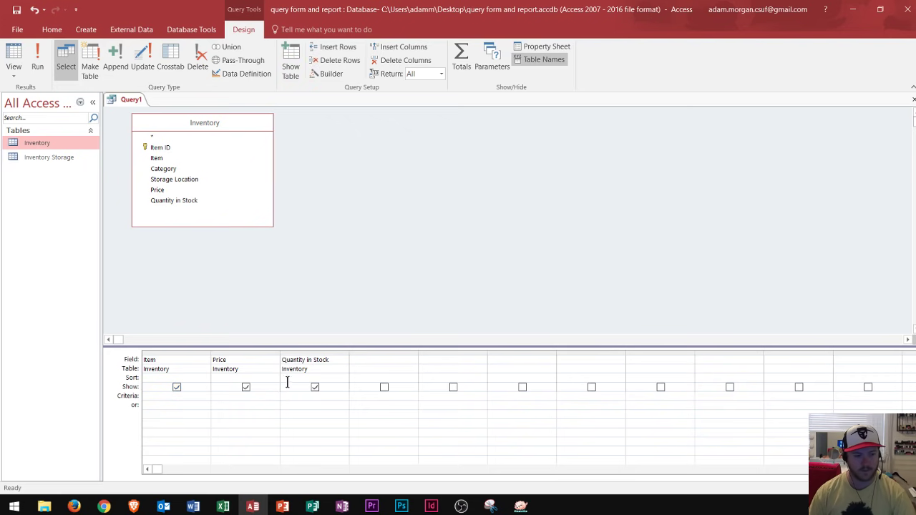
pyautogui.write('<10')
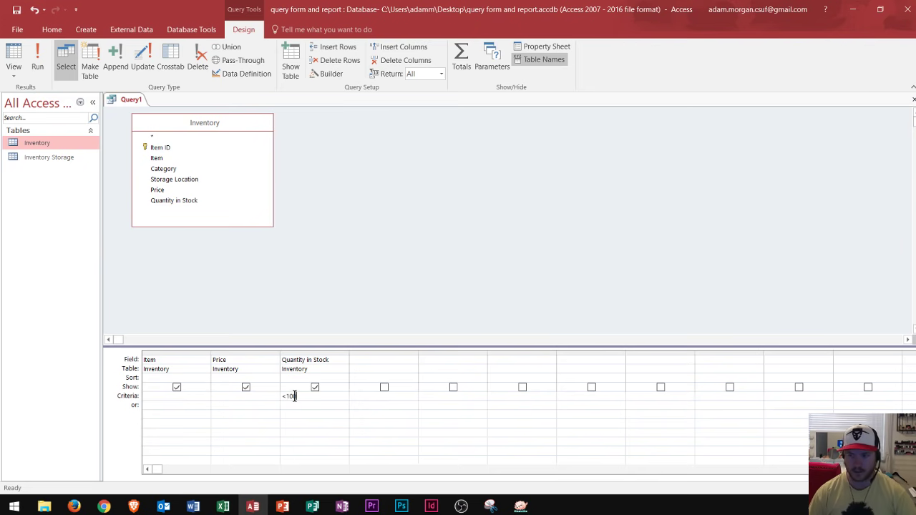
pyautogui.write('0')
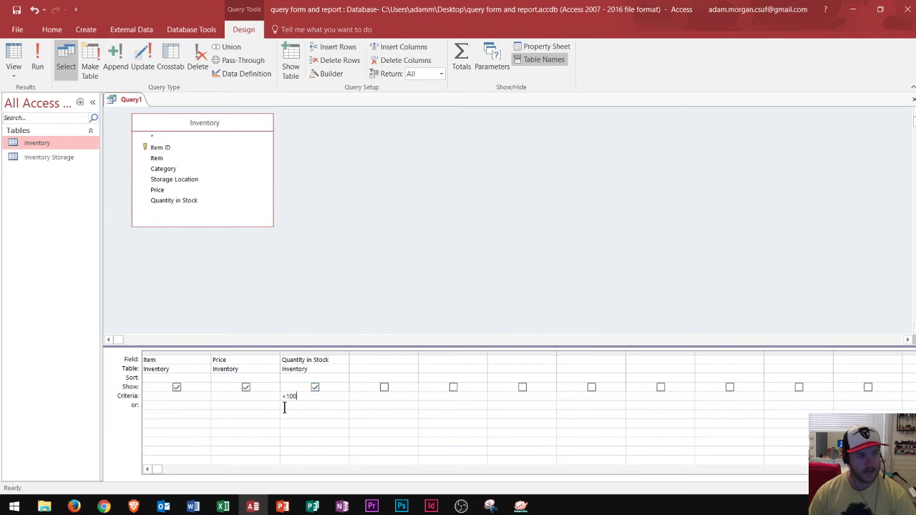
pyautogui.click(33, 74)
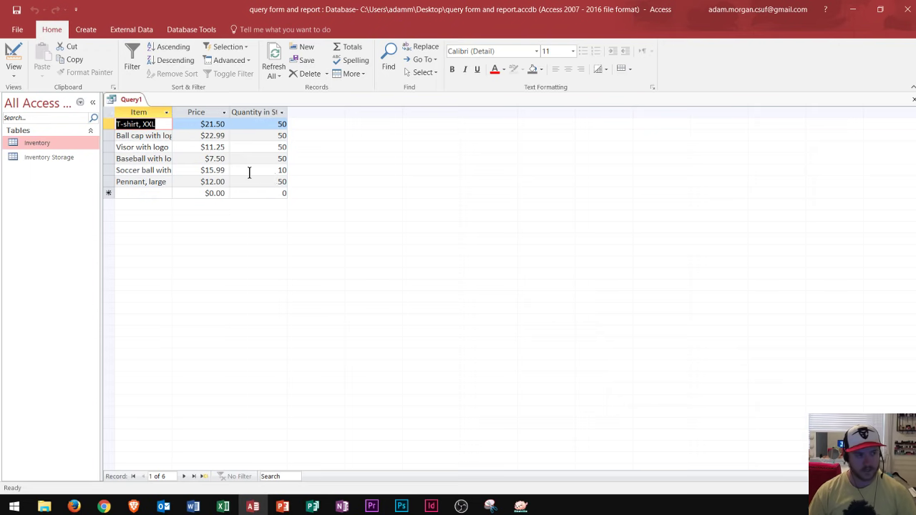
# Save the query as "All Items Less Than 100 In Stock" and close it
pyautogui.hotkey('ctrl', 's')
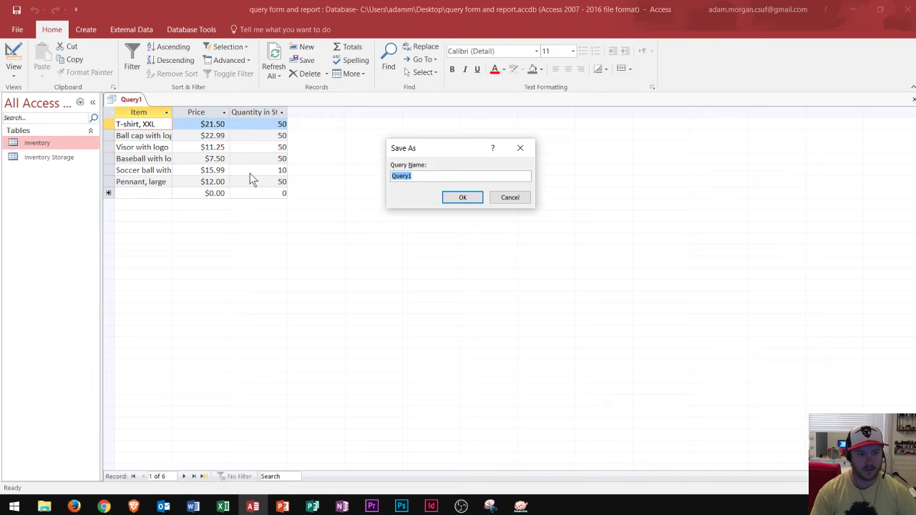
pyautogui.write('All it')
pyautogui.press('BackSpace')
pyautogui.press('BackSpace')
pyautogui.write('Items Less Than 100 In Stock')
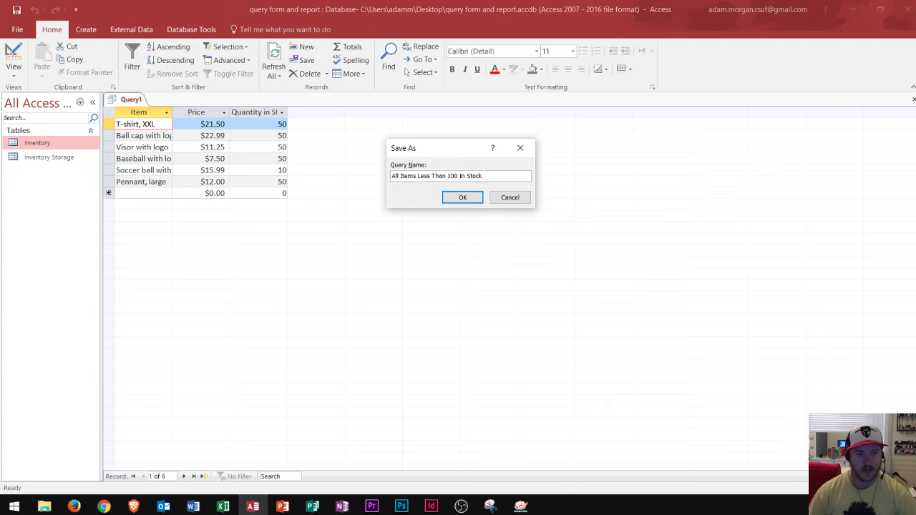
pyautogui.click(446, 200)
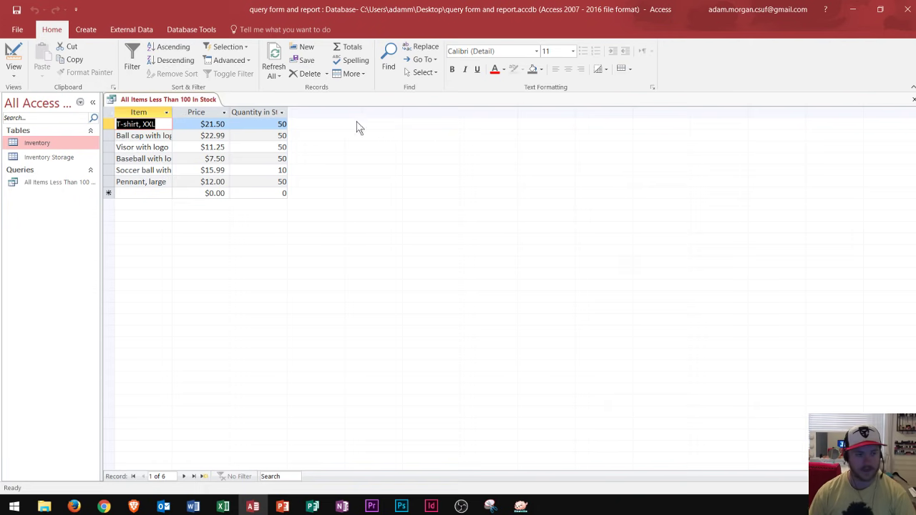
pyautogui.click(913, 100)
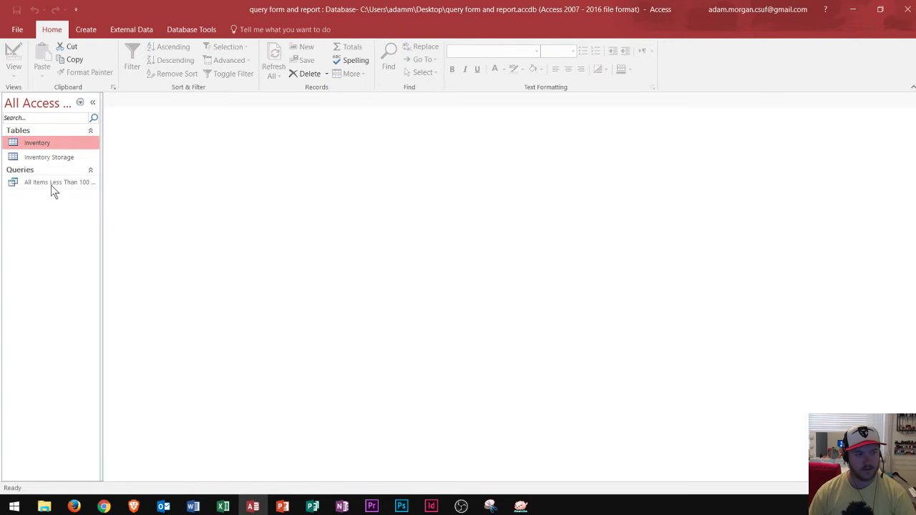
pyautogui.click(68, 181)
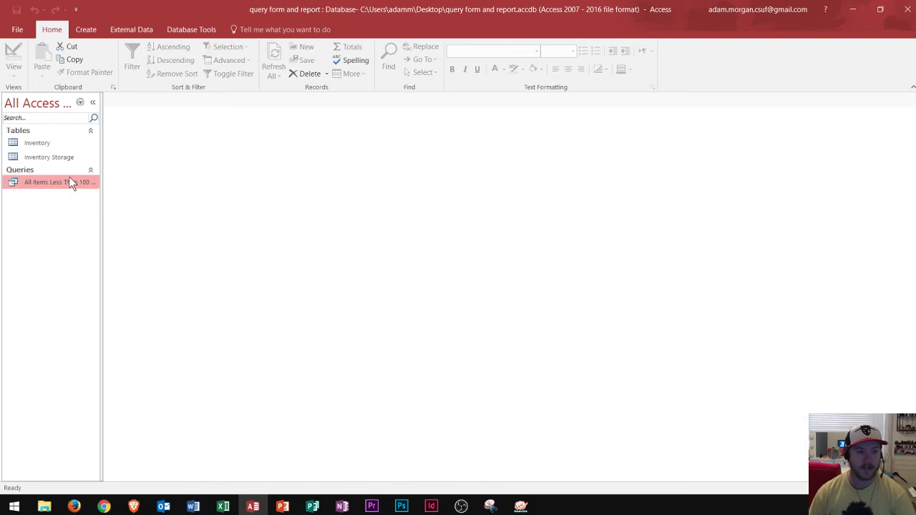
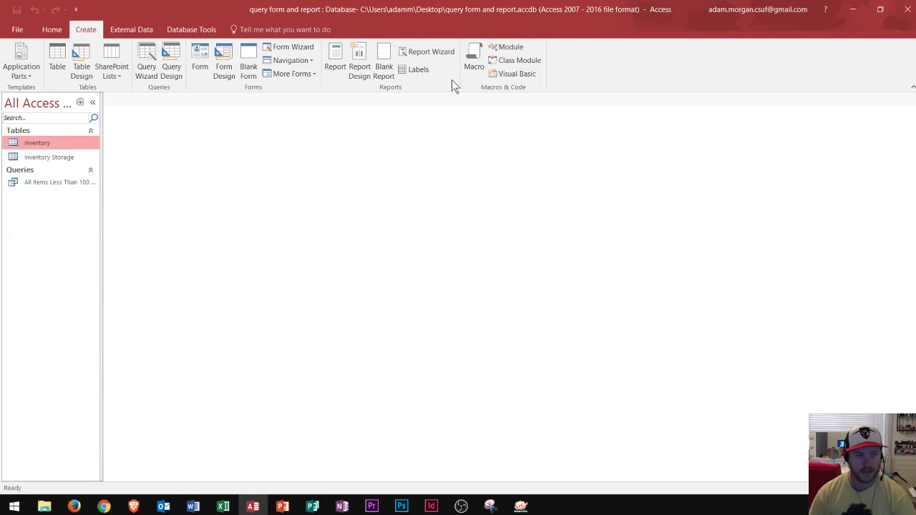
# Create a form from the Inventory table and go to a new blank record in it
pyautogui.click(194, 66)
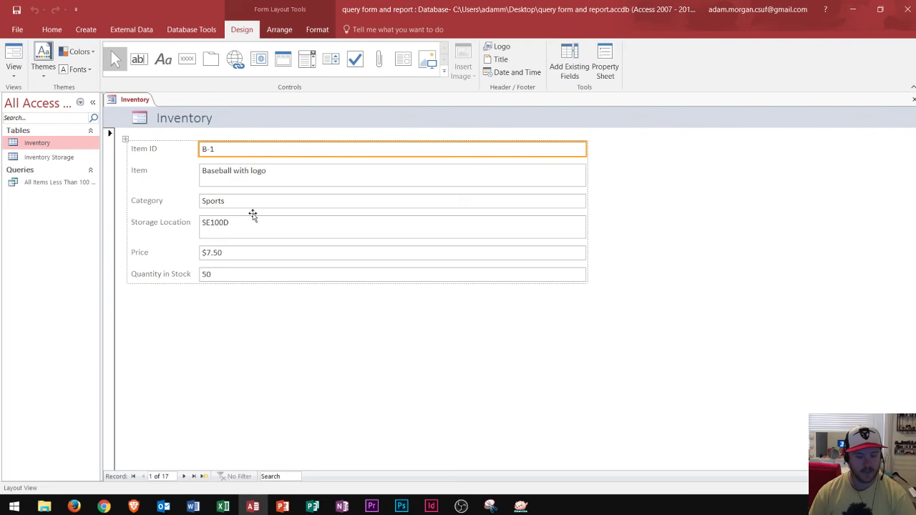
pyautogui.click(205, 476)
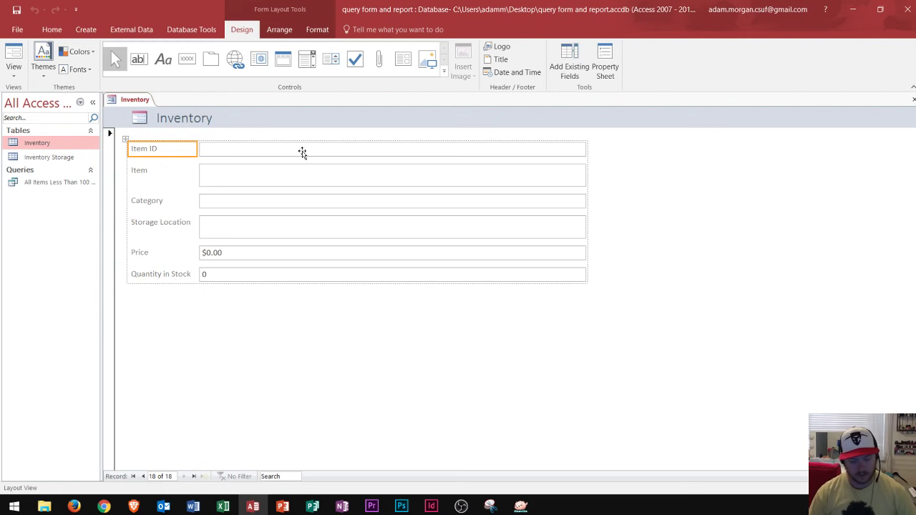
# Save the form as "Inventory Form" and close it
pyautogui.hotkey('ctrl', 's')
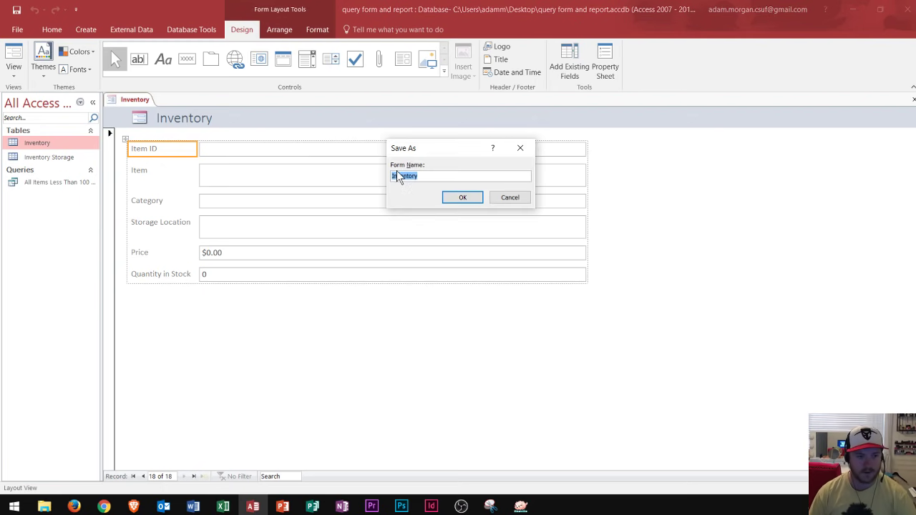
pyautogui.click(427, 177)
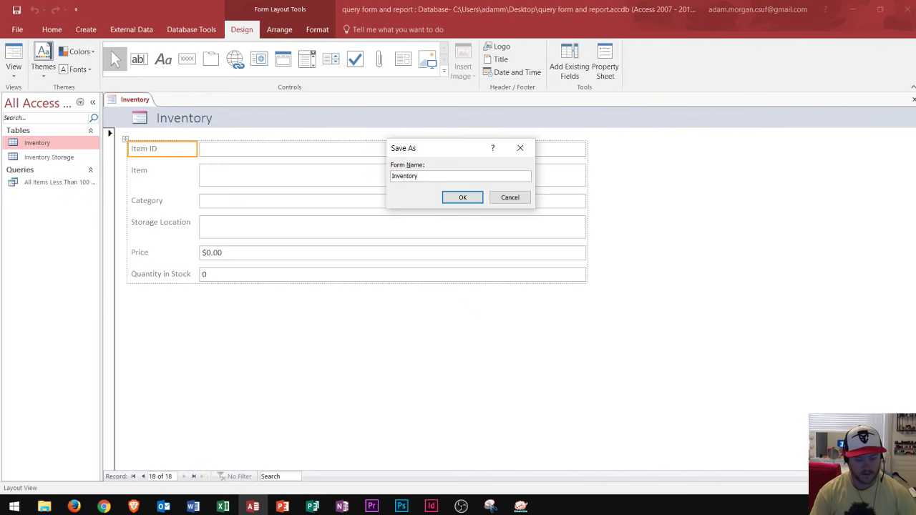
pyautogui.write('Form')
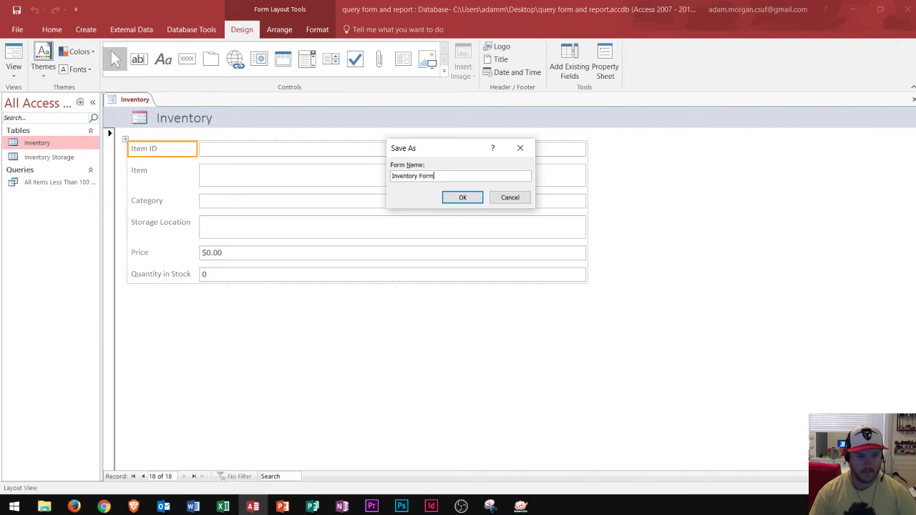
pyautogui.click(476, 198)
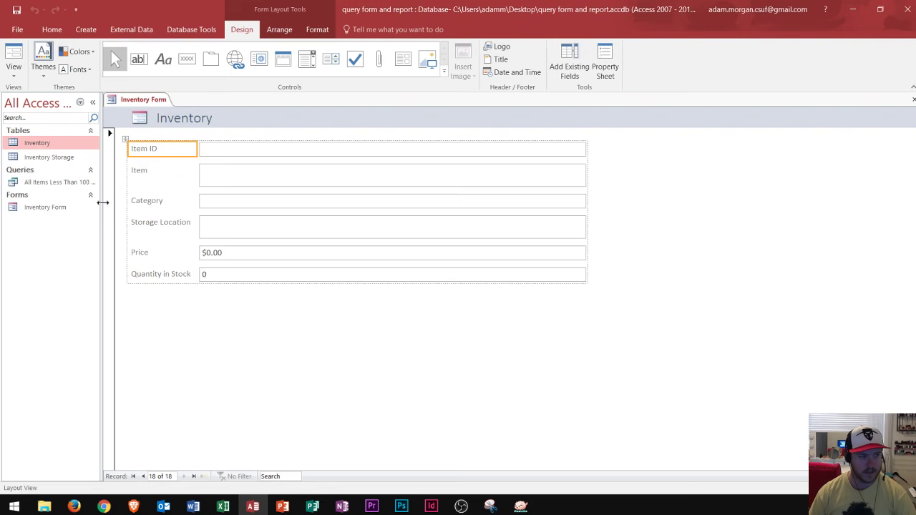
pyautogui.click(52, 212)
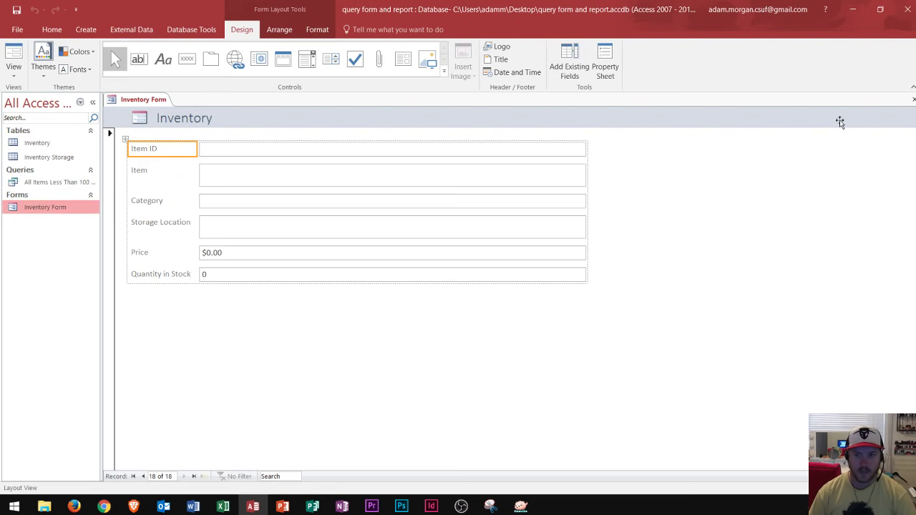
pyautogui.click(913, 100)
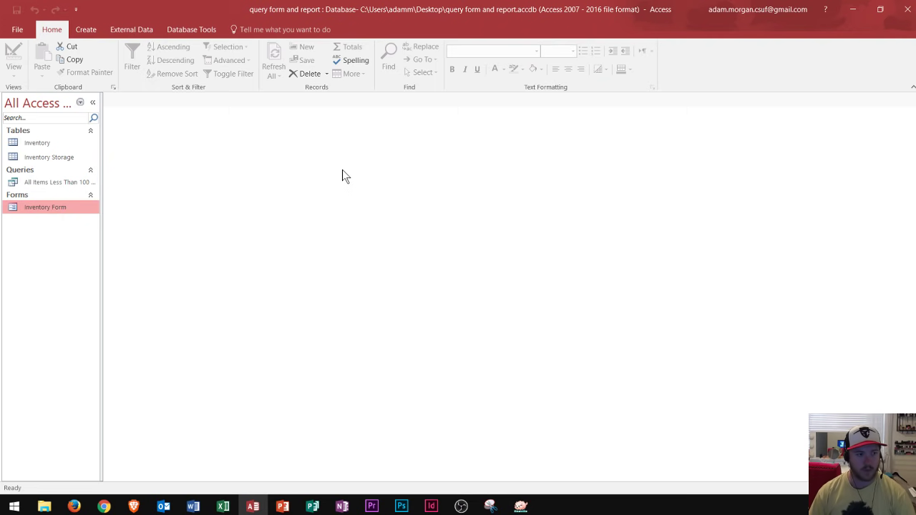
# Review the results of the "All Items Less Than 100 In Stock" query, close it, and create a report from that query
pyautogui.doubleClick(53, 180)
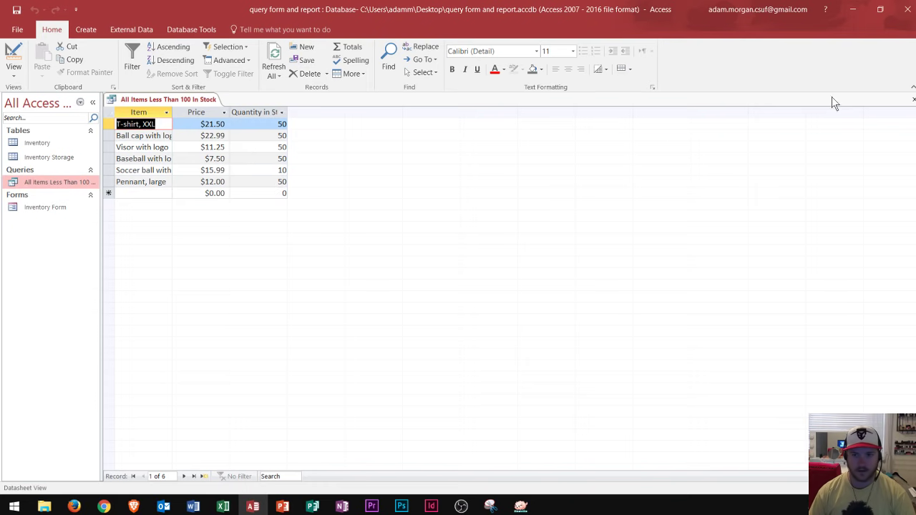
pyautogui.click(913, 100)
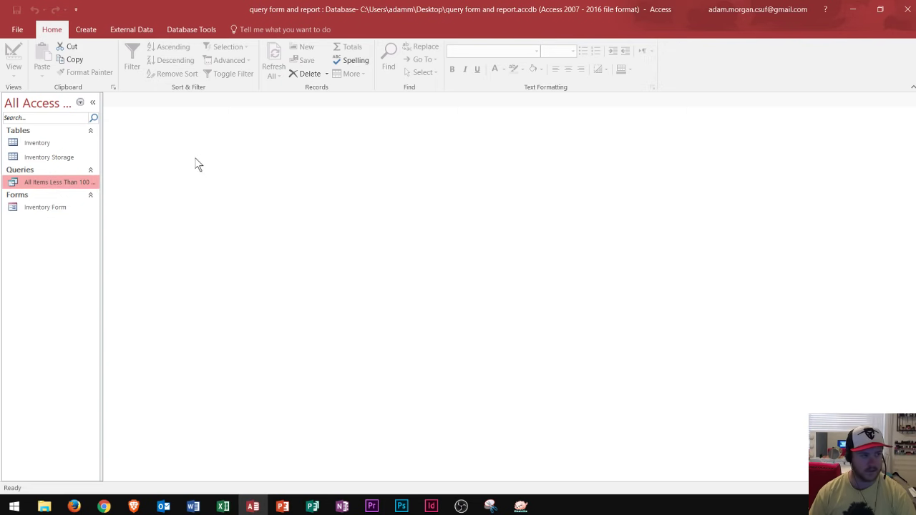
pyautogui.click(83, 34)
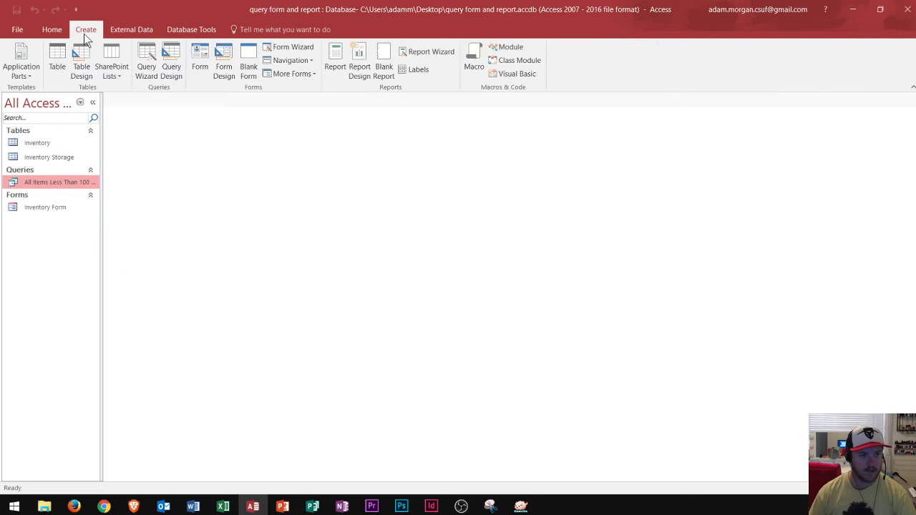
pyautogui.click(329, 63)
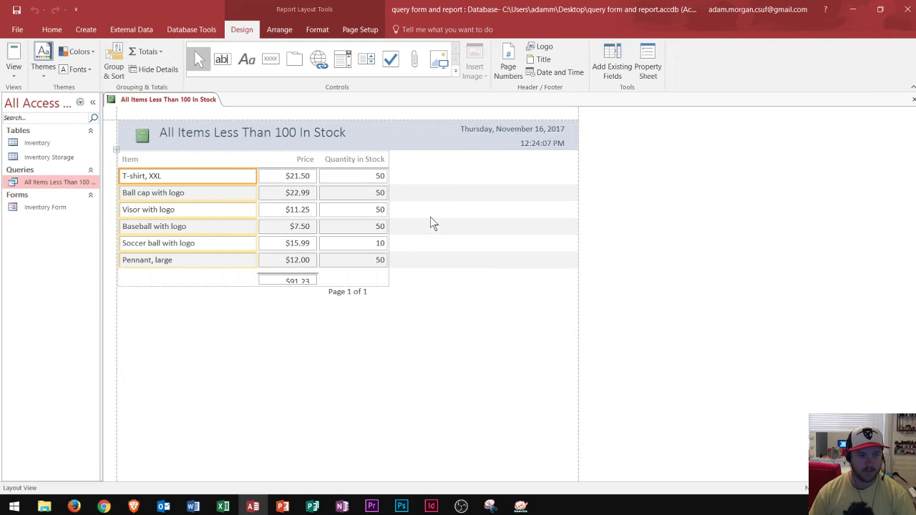
# Examine the title, date and time fields in the report's header and the view modes available for the report
pyautogui.click(263, 133)
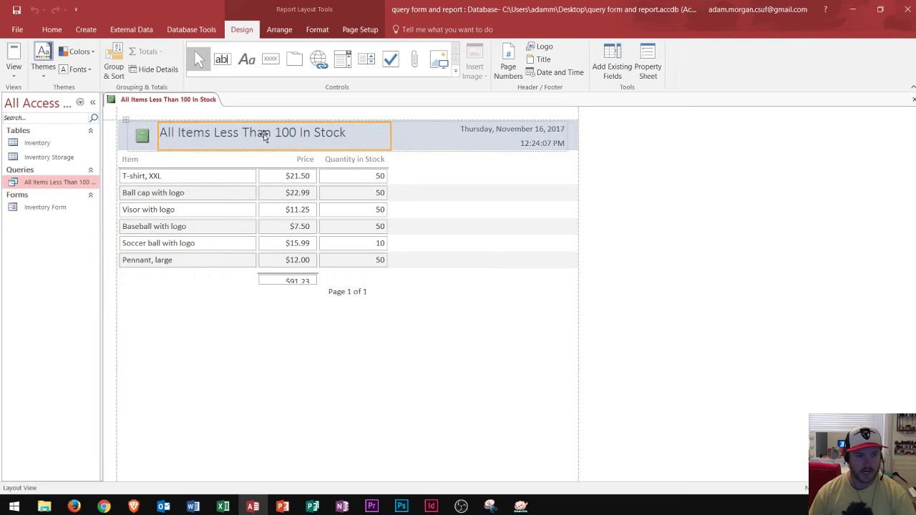
pyautogui.click(500, 132)
pyautogui.click(524, 146)
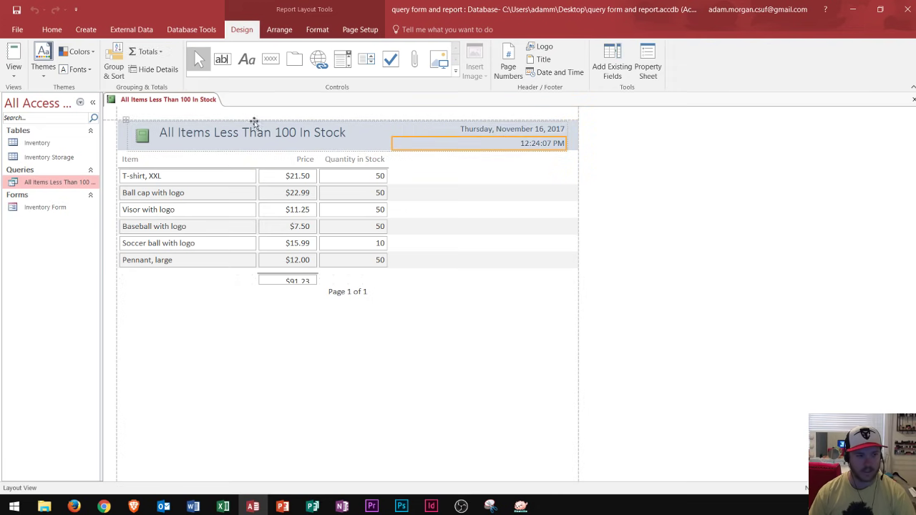
pyautogui.click(14, 71)
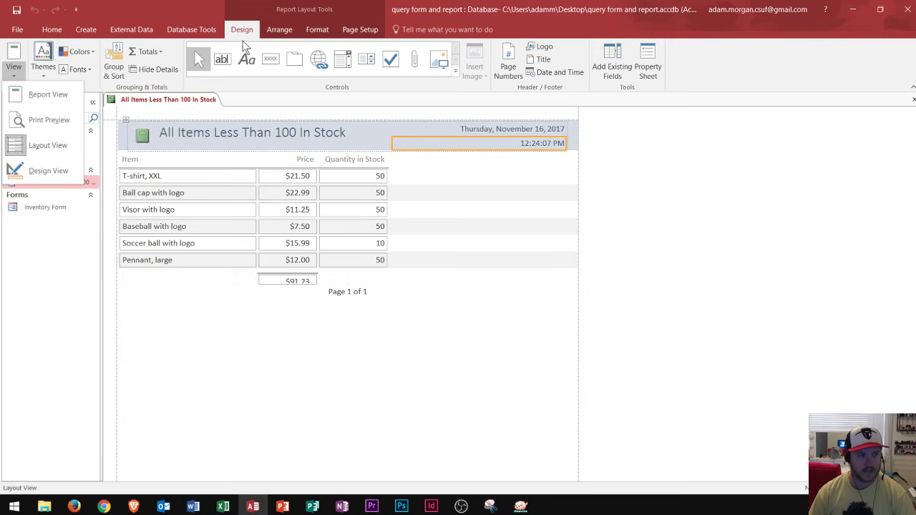
pyautogui.click(13, 72)
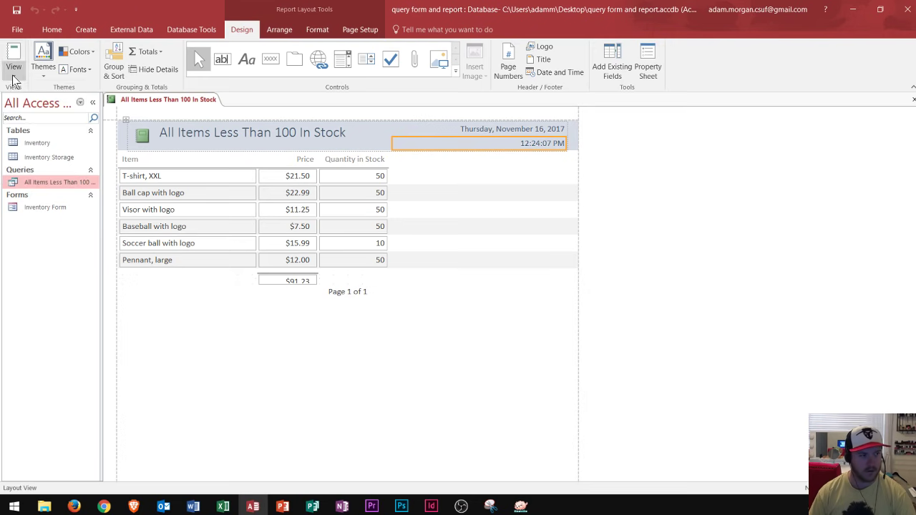
pyautogui.click(13, 72)
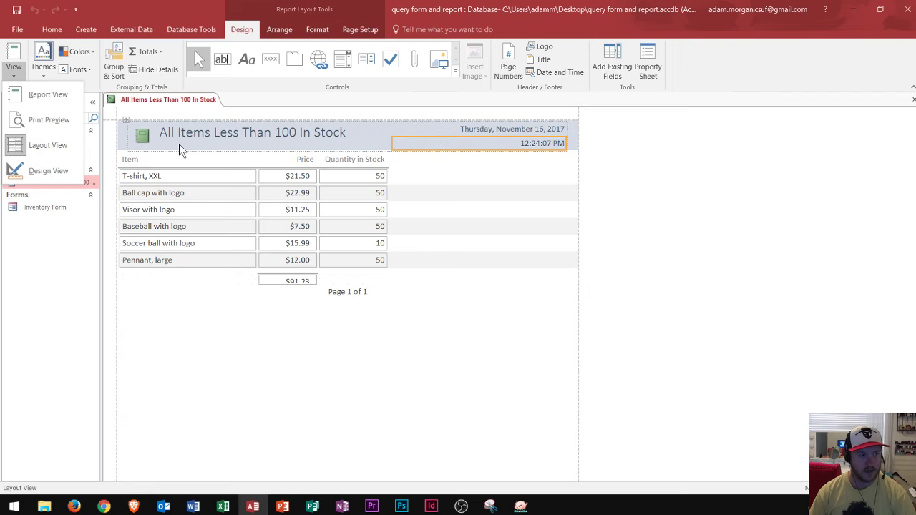
pyautogui.click(411, 169)
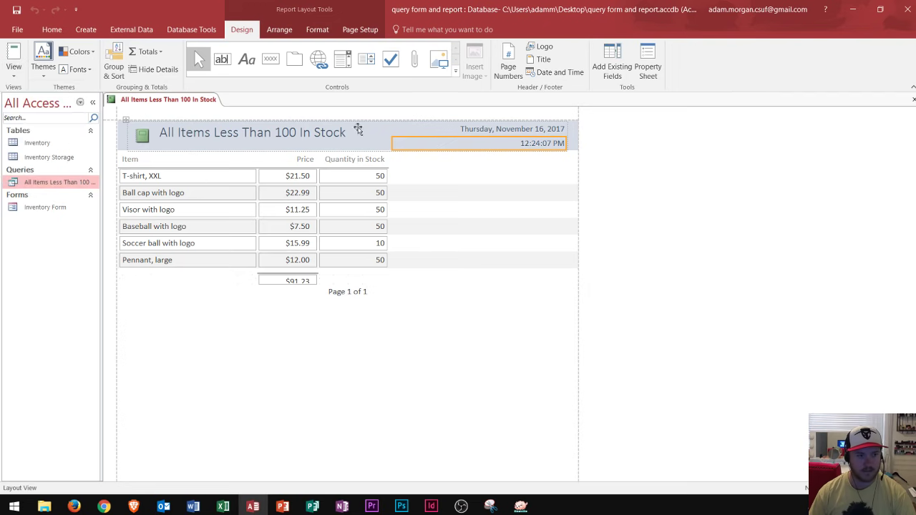
# Delete the total beneath the report's Price column and display the report's properties
pyautogui.click(297, 282)
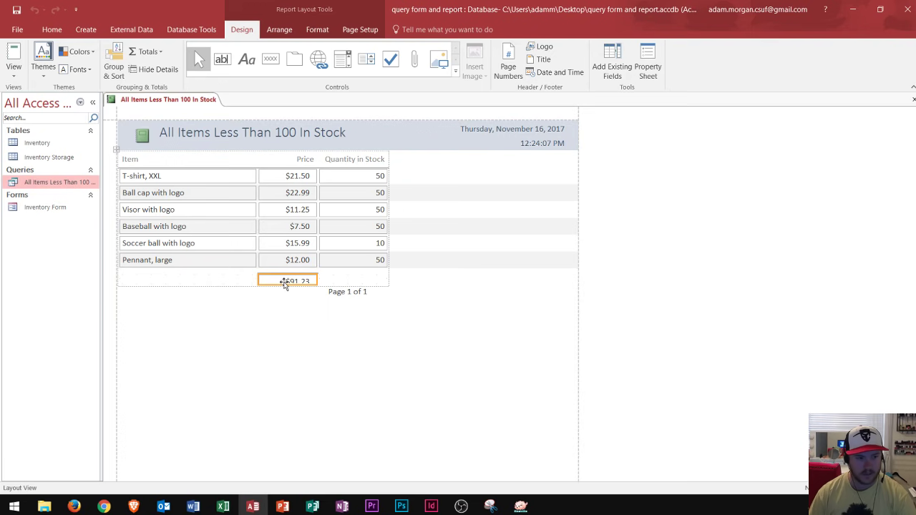
pyautogui.press('Delete')
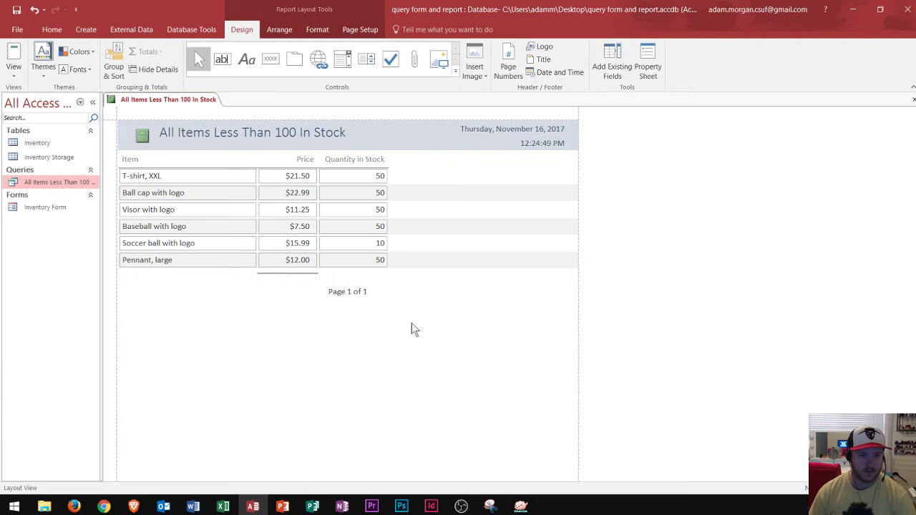
pyautogui.click(641, 72)
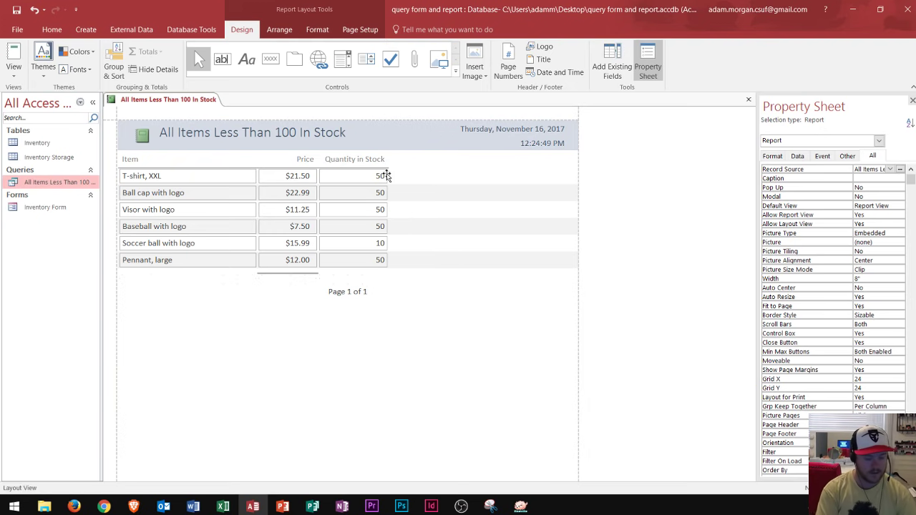
# Save the report as "All Items Less Than 100 In Stock", then close its property sheet and the report
pyautogui.hotkey('ctrl', 's')
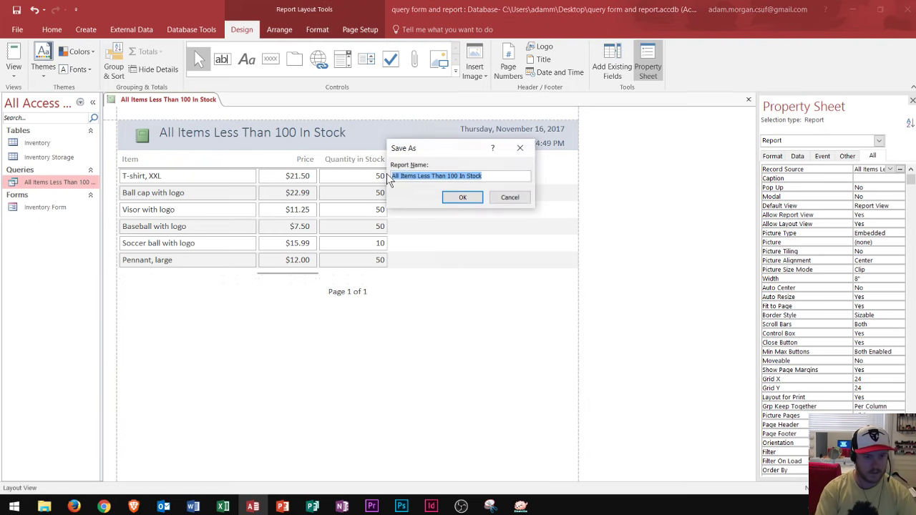
pyautogui.click(452, 201)
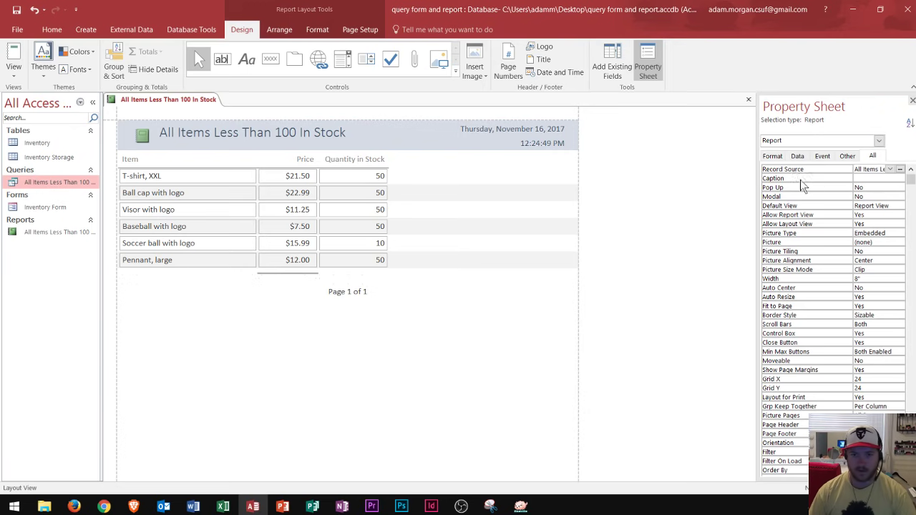
pyautogui.click(913, 101)
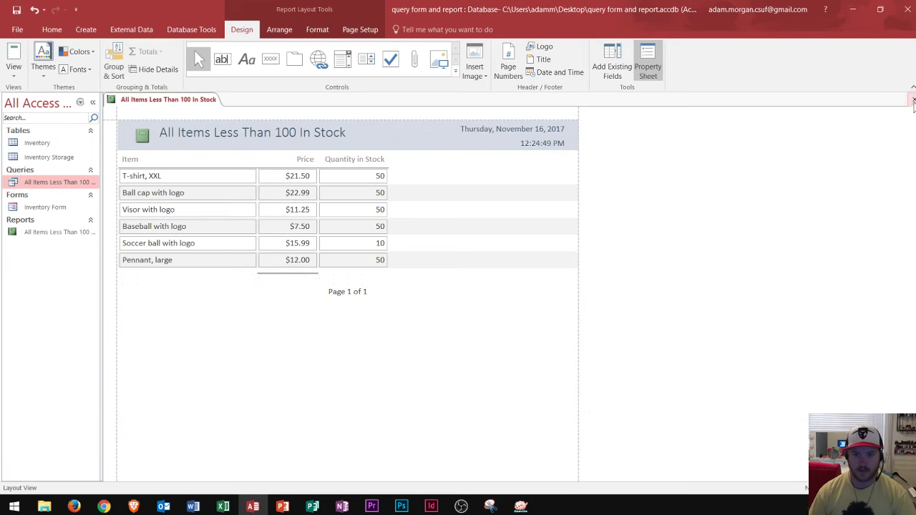
pyautogui.click(911, 101)
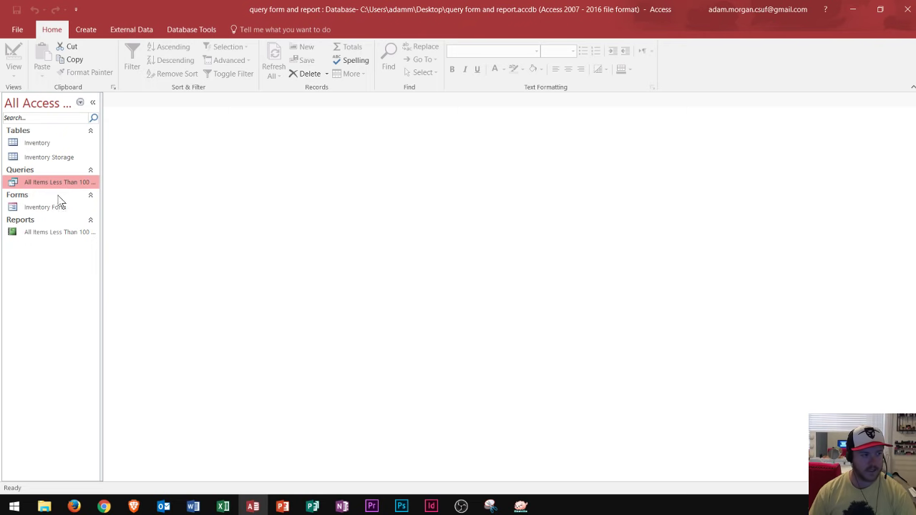
pyautogui.click(38, 207)
pyautogui.click(38, 232)
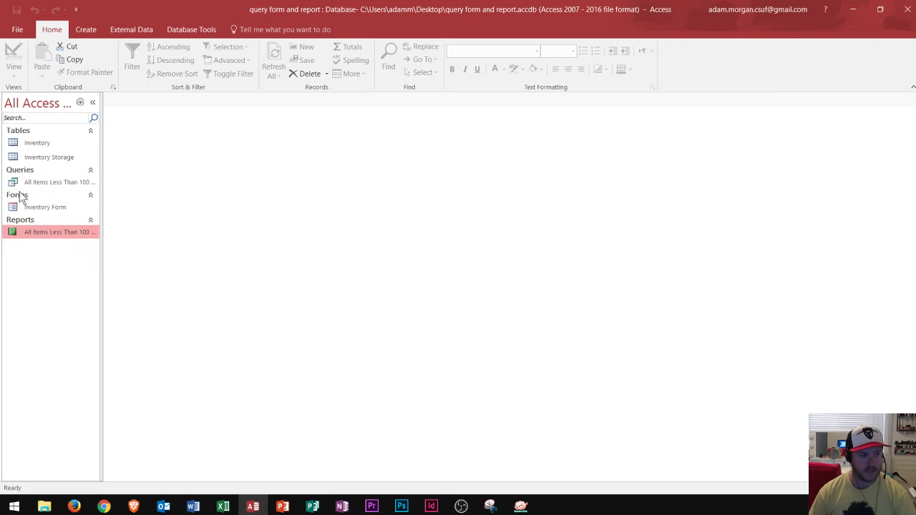